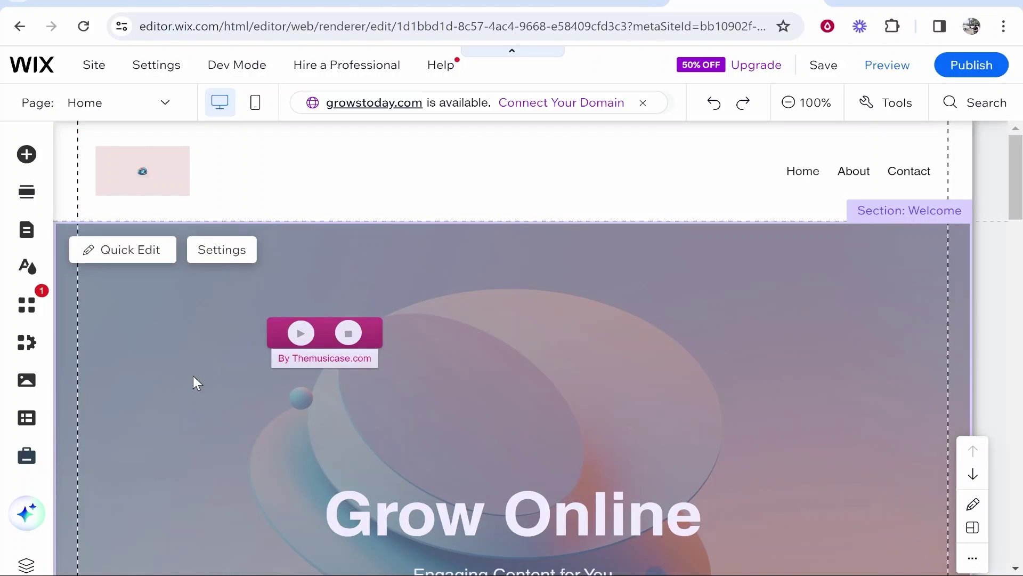
Step: Add a page from the Basic services template, keeping its name as Services
{"action": "left_click", "coordinate": [38, 239]}
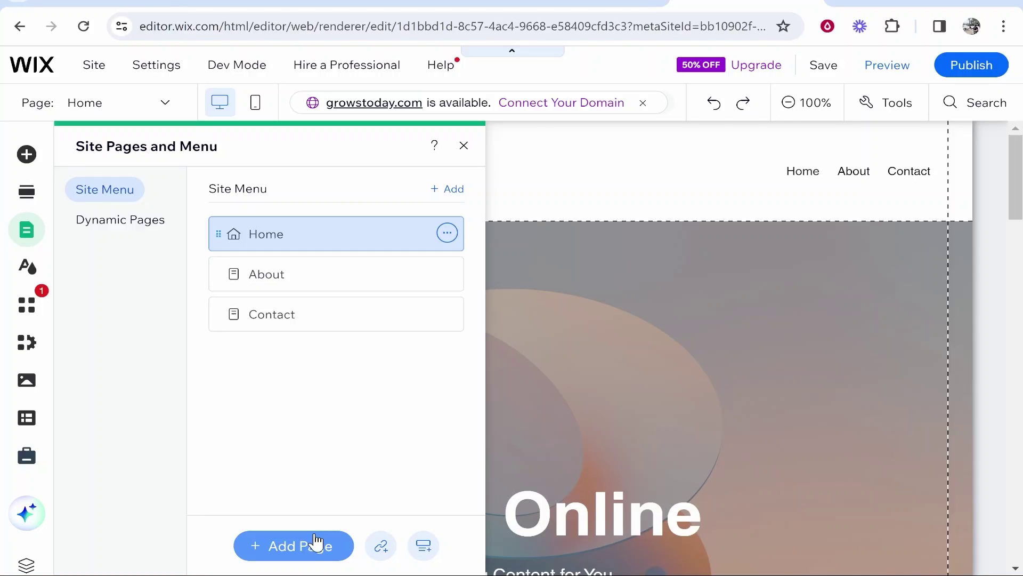
{"action": "left_click", "coordinate": [262, 545]}
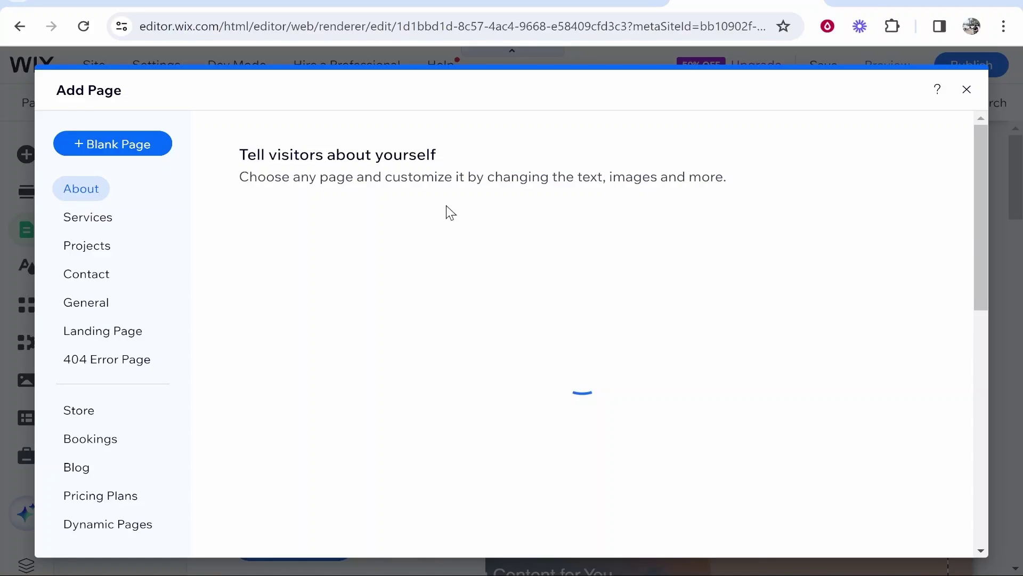
{"action": "left_click", "coordinate": [93, 218]}
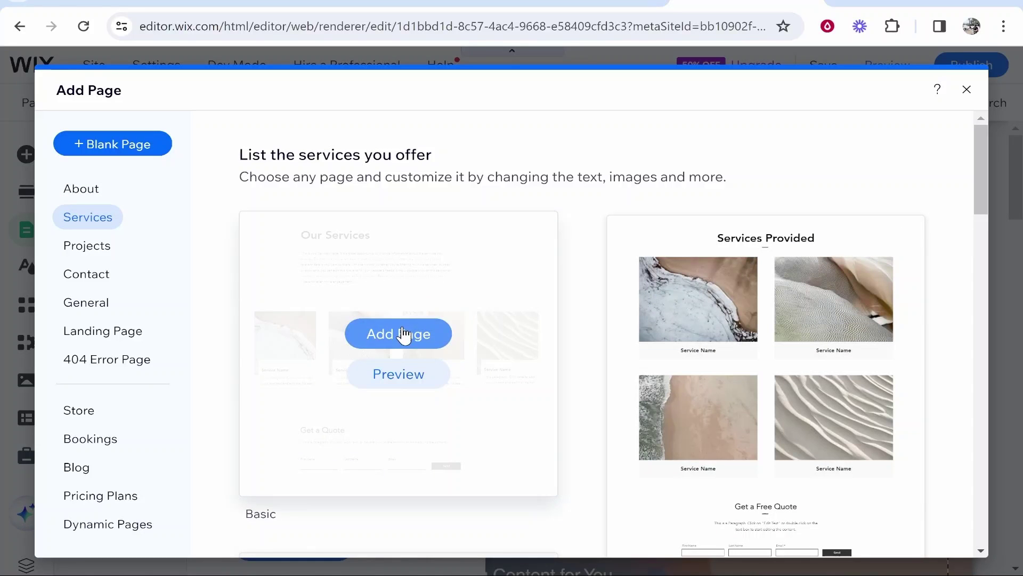
{"action": "left_click", "coordinate": [421, 332]}
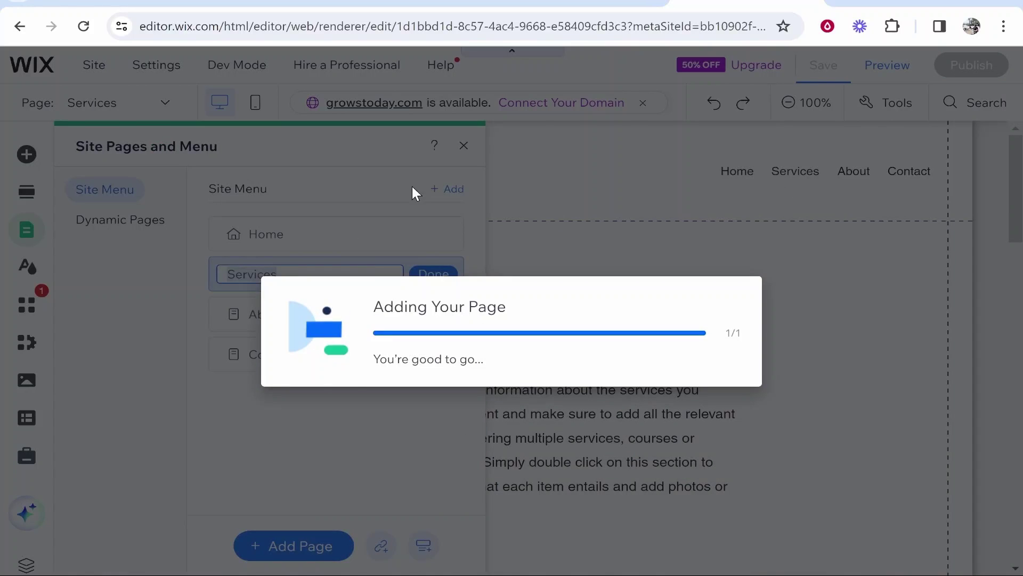
{"action": "key", "text": "Return"}
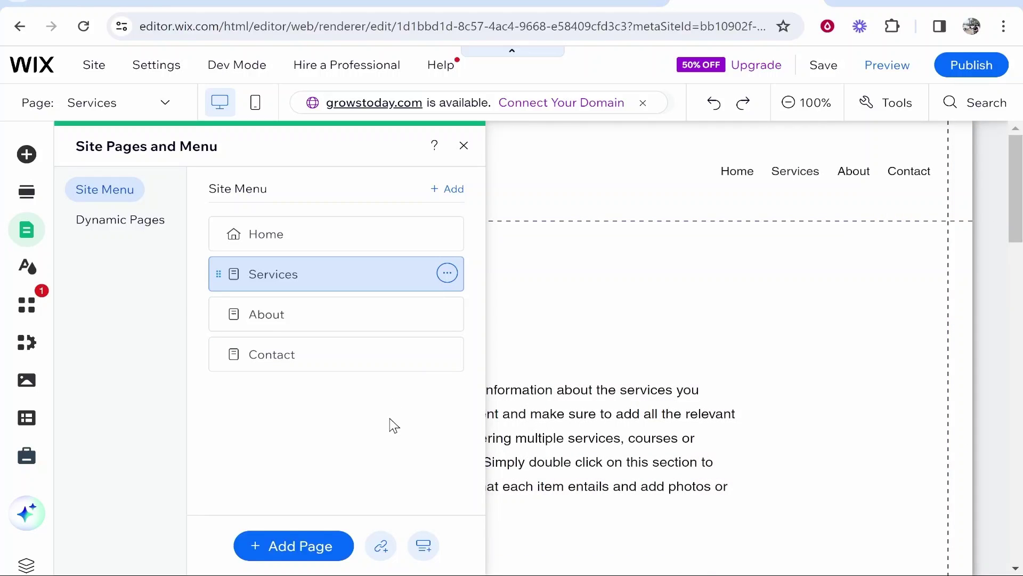
Step: Add a new page after Services and name it Sub 1
{"action": "left_click", "coordinate": [293, 552]}
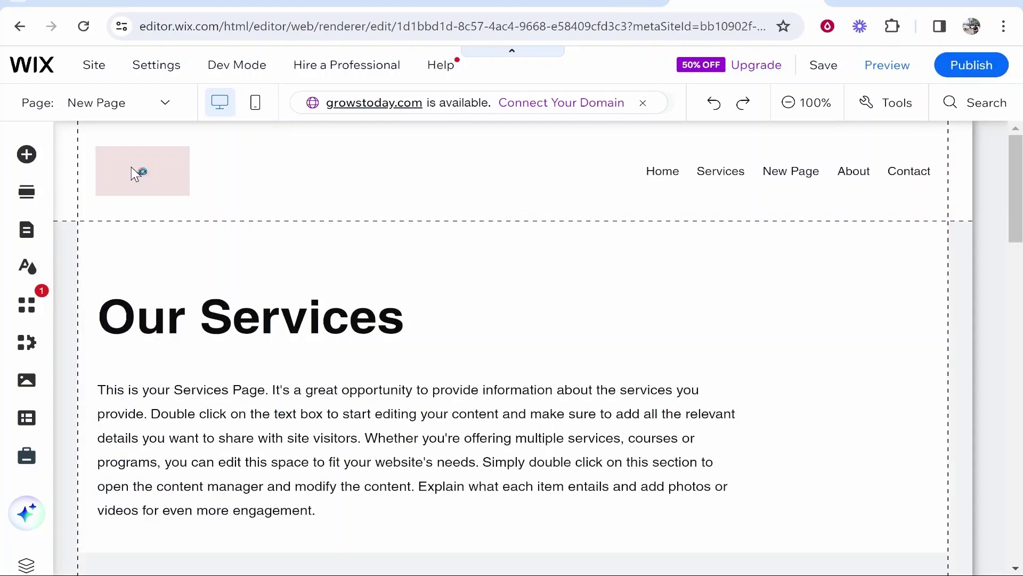
{"action": "type", "text": "Sub"}
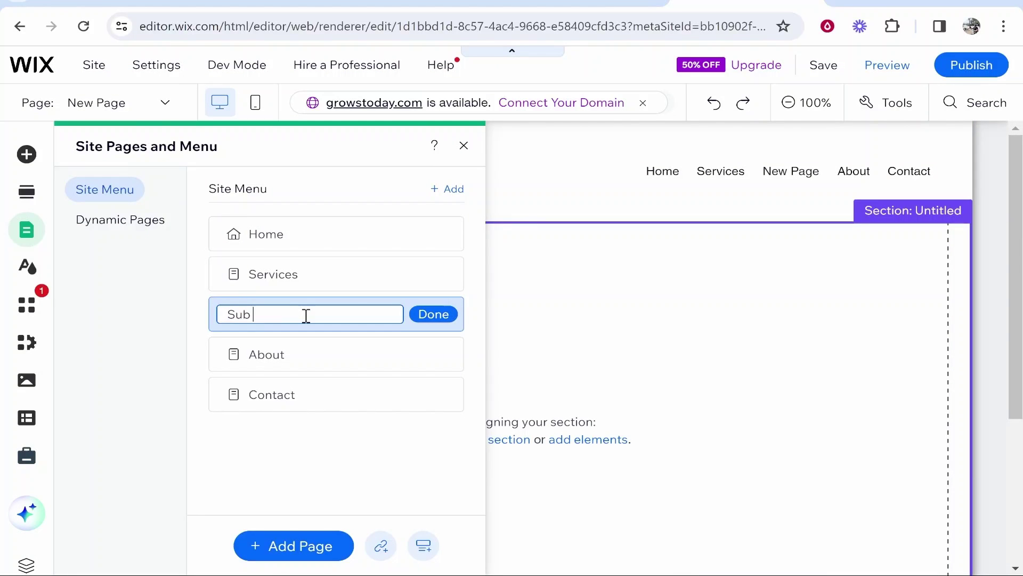
{"action": "type", "text": " 1"}
{"action": "key", "text": "Return"}
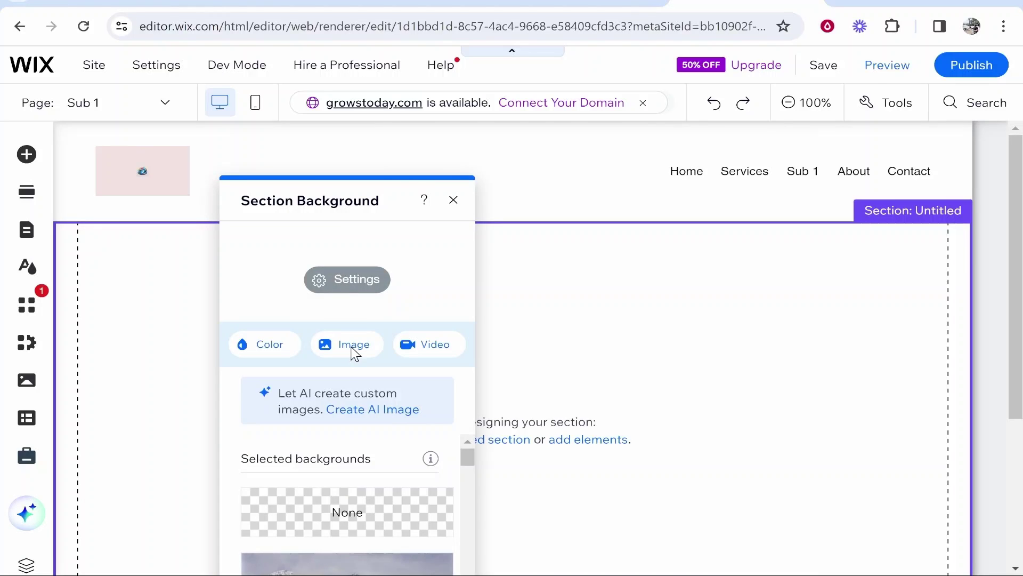
Step: Give the Sub 1 page's first section a photo image background
{"action": "left_click", "coordinate": [354, 346]}
{"action": "left_click", "coordinate": [384, 363]}
{"action": "left_click", "coordinate": [905, 535]}
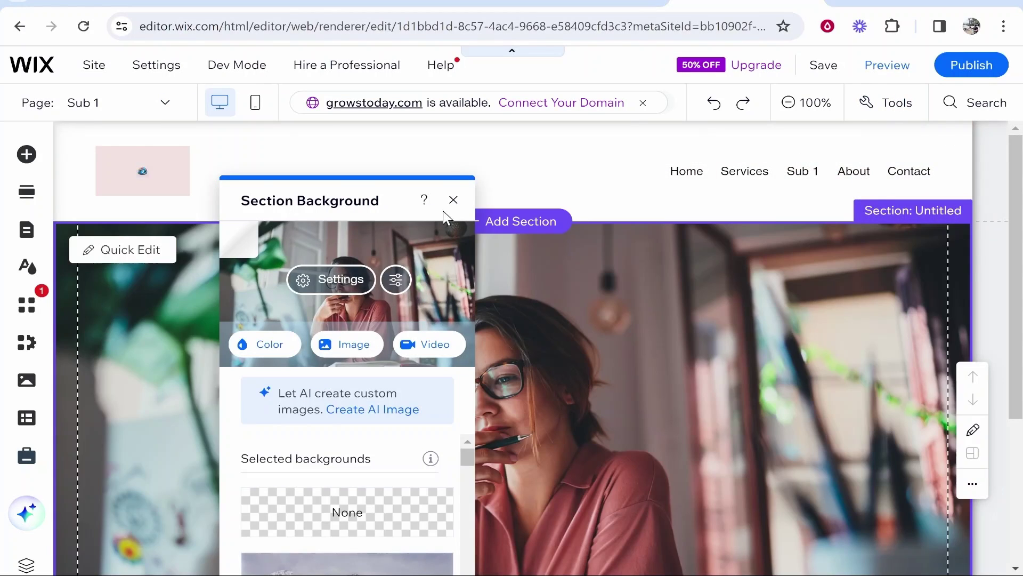
{"action": "left_click", "coordinate": [454, 200]}
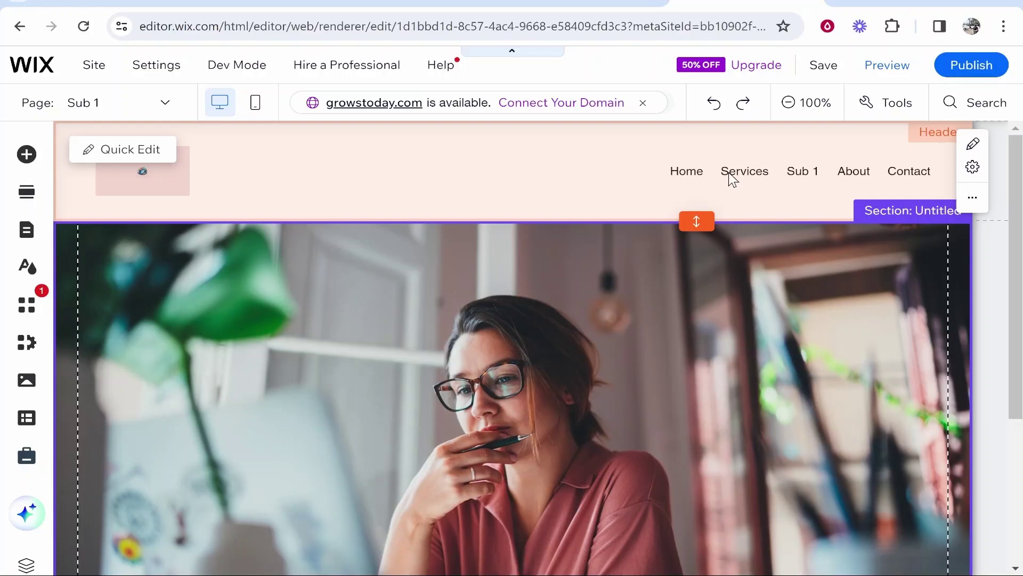
Step: In Pages & Menu, drag the Sub 1 row beneath Services to nest it as a subpage
{"action": "left_click", "coordinate": [28, 235]}
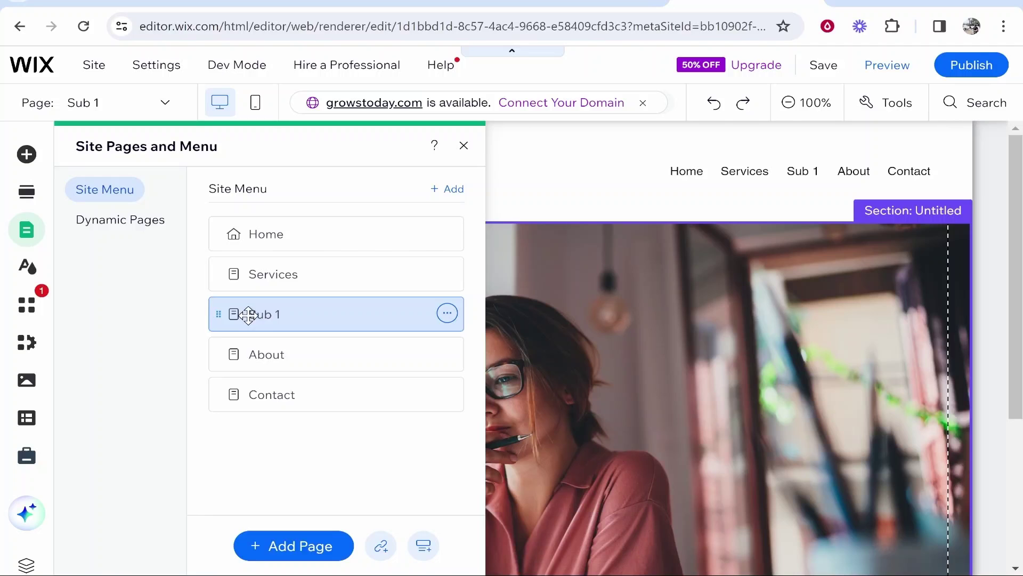
{"action": "left_click_drag", "start_coordinate": [252, 314], "coordinate": [281, 308]}
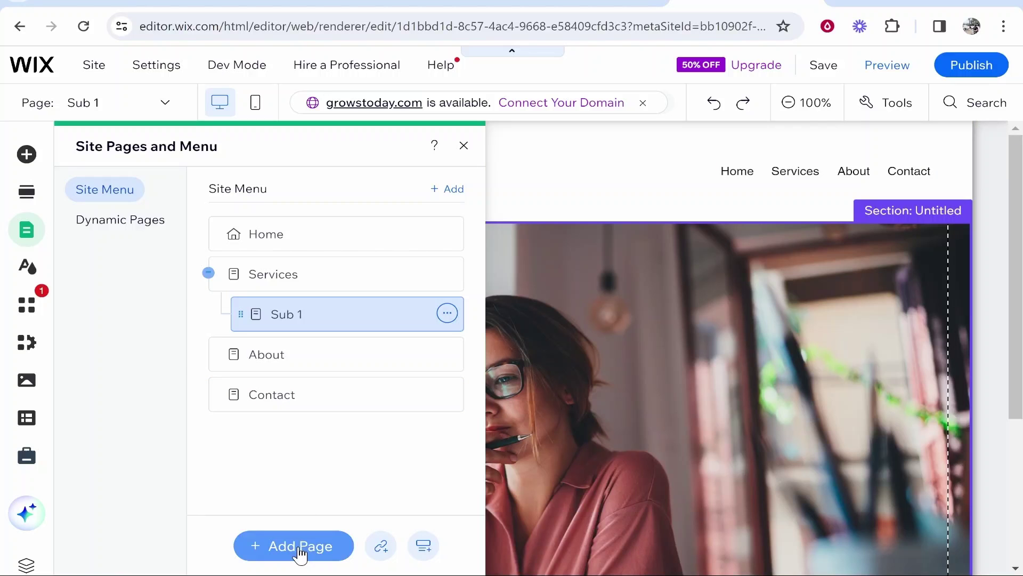
Step: Add a blank page named Sub 2 under Services, below Sub 1
{"action": "left_click", "coordinate": [306, 550]}
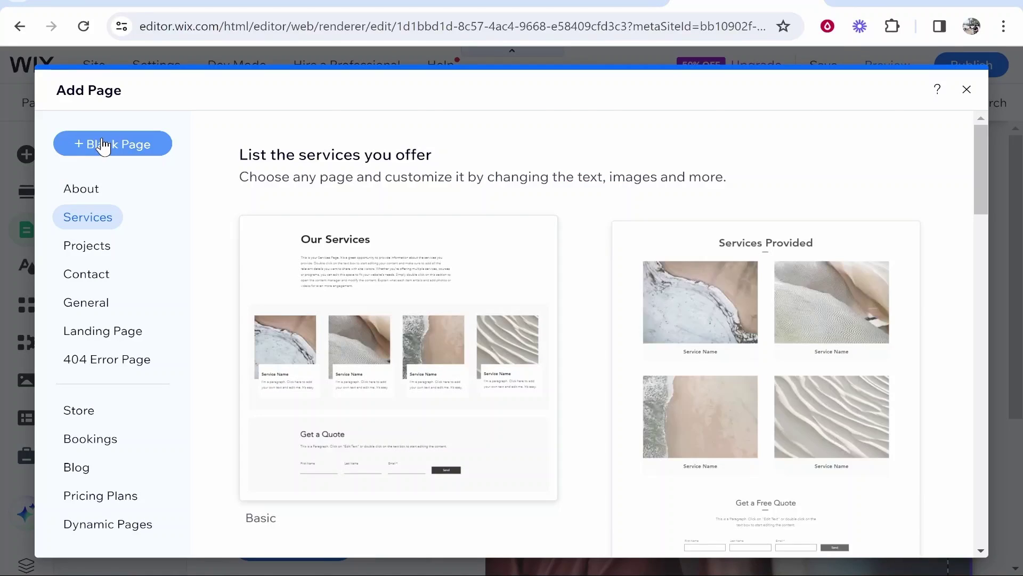
{"action": "left_click", "coordinate": [106, 141]}
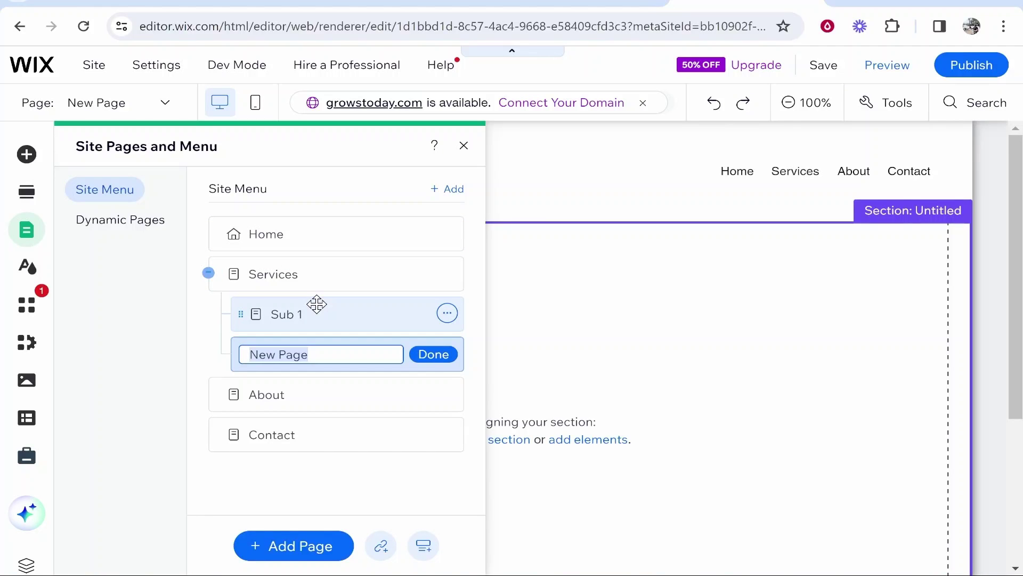
{"action": "type", "text": "Sub"}
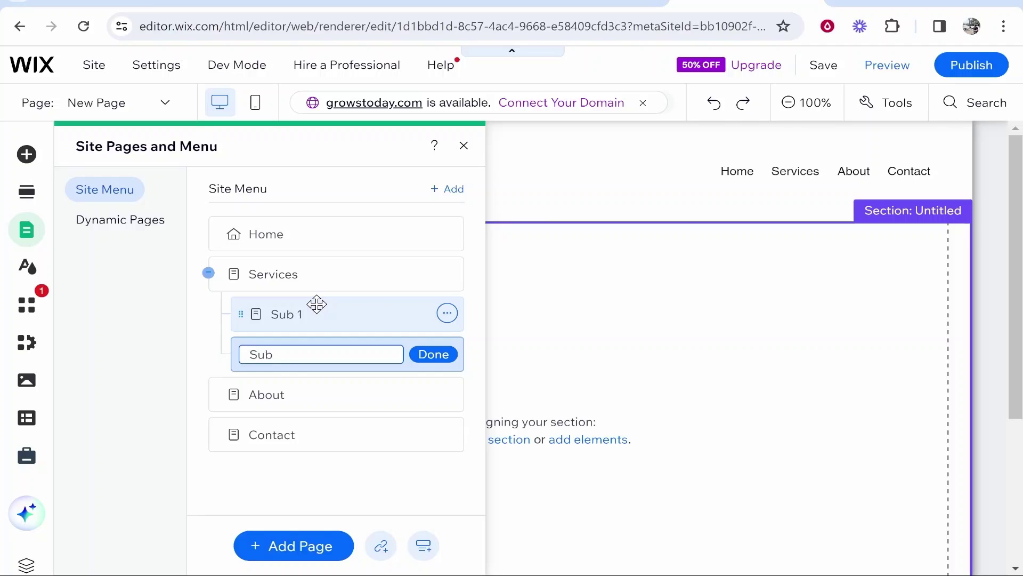
{"action": "type", "text": " 2"}
{"action": "left_click", "coordinate": [435, 355]}
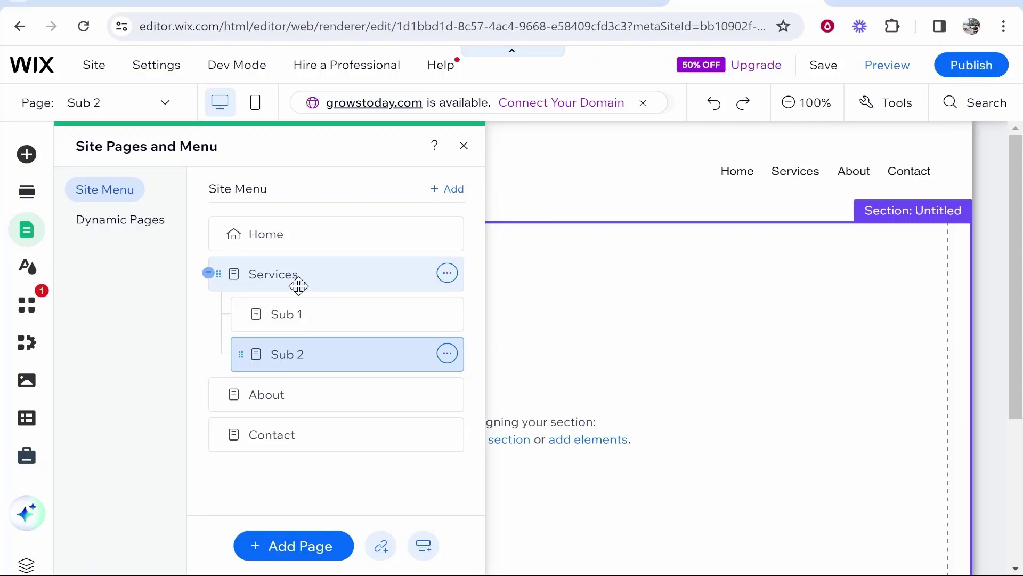
Step: Set the Sub 2 section background to the Movie Fun cinema image
{"action": "left_click", "coordinate": [699, 372]}
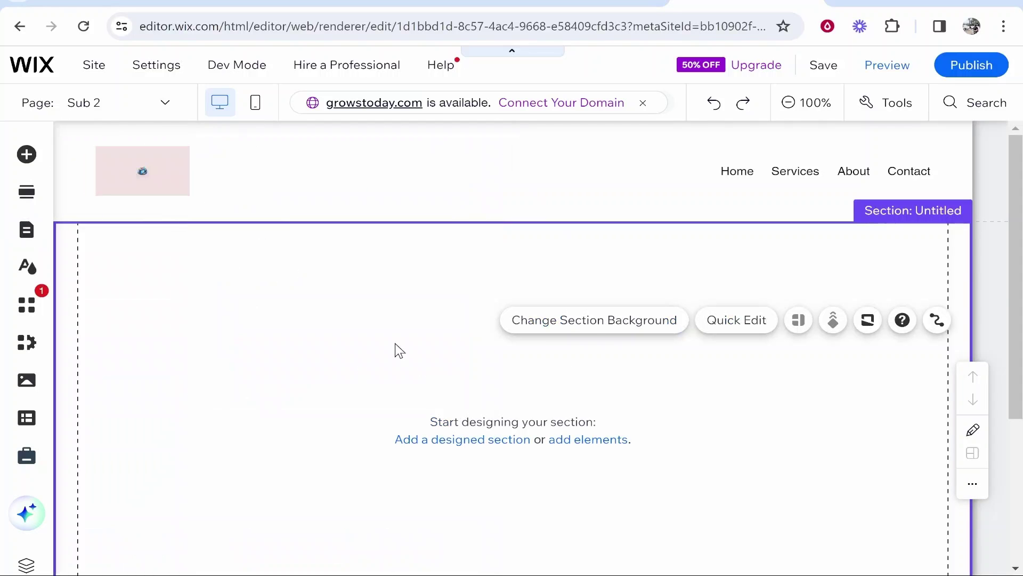
{"action": "left_click", "coordinate": [678, 319]}
{"action": "left_click", "coordinate": [196, 448]}
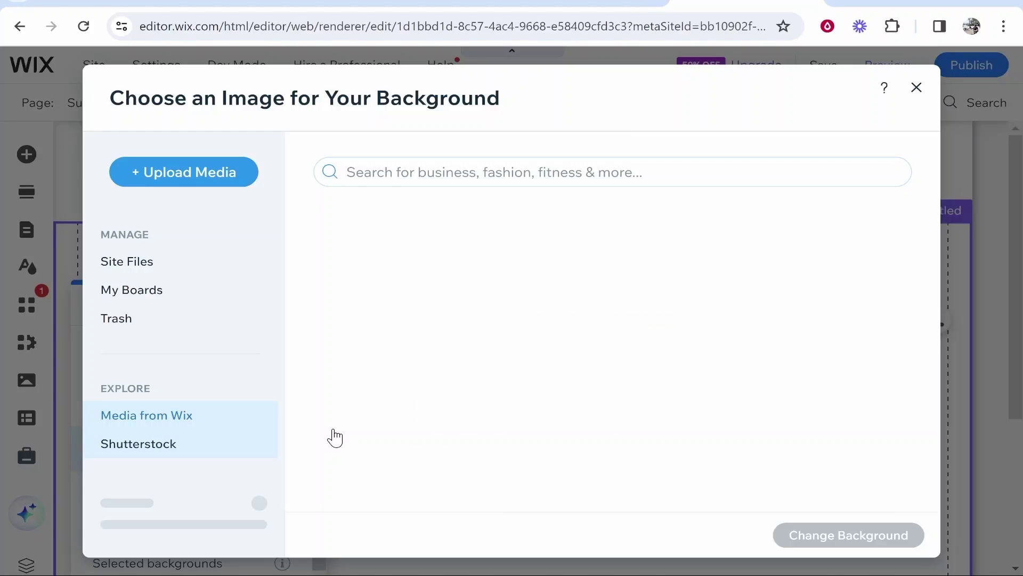
{"action": "scroll", "coordinate": [679, 387], "scroll_direction": "down", "scroll_amount": 4}
{"action": "left_click", "coordinate": [802, 414]}
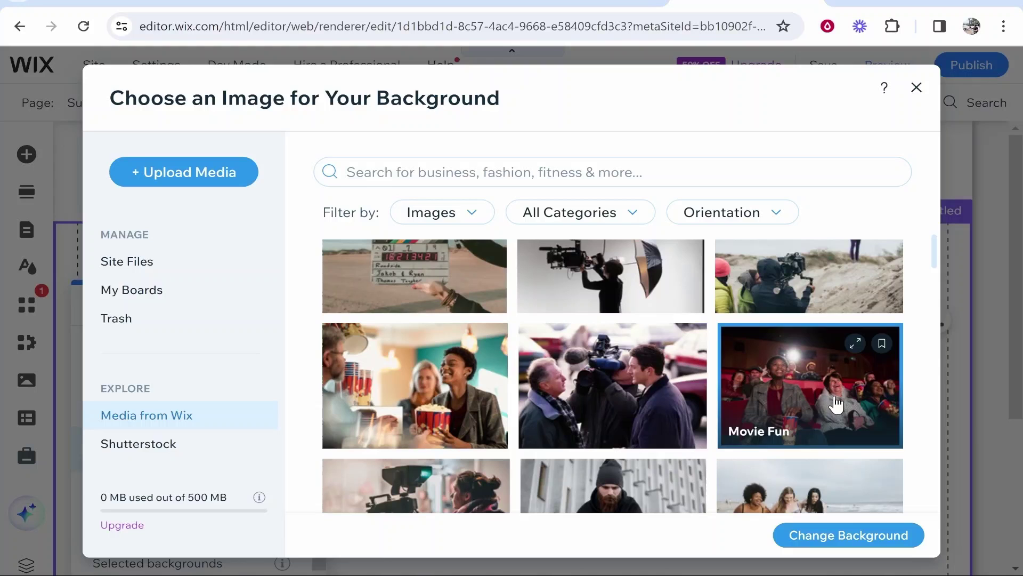
{"action": "left_click", "coordinate": [848, 536]}
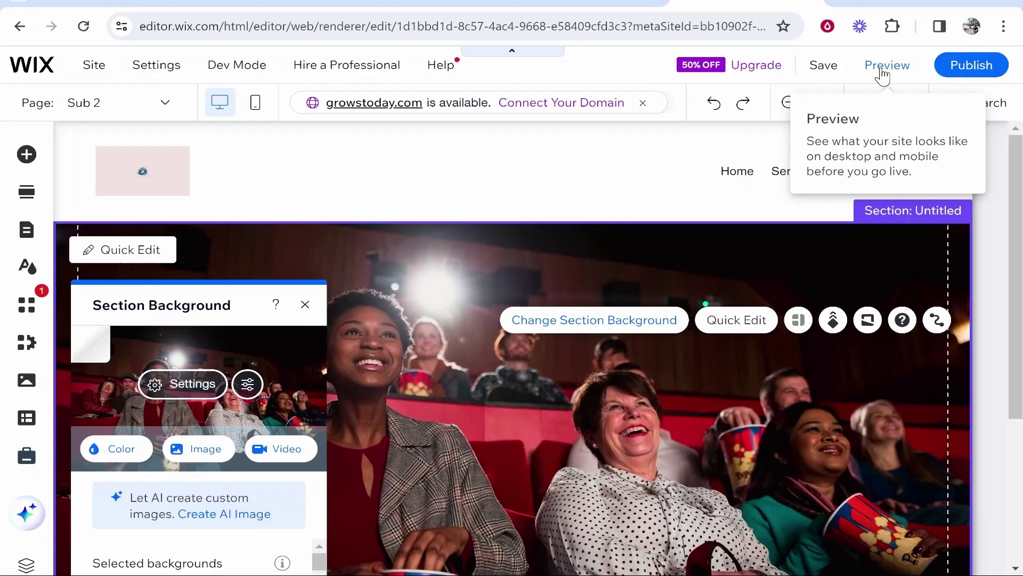
{"action": "left_click", "coordinate": [884, 69]}
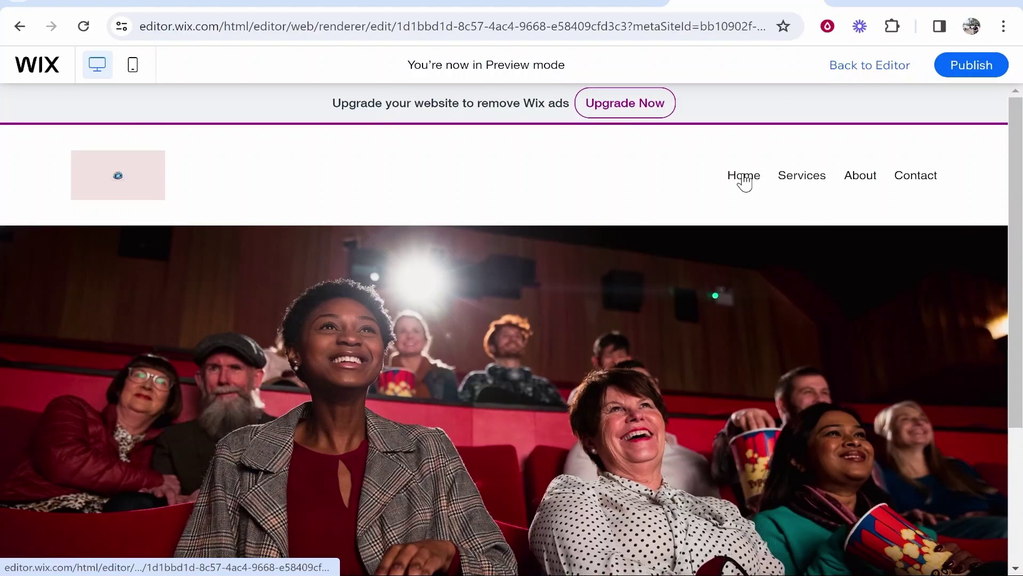
{"action": "left_click", "coordinate": [744, 179]}
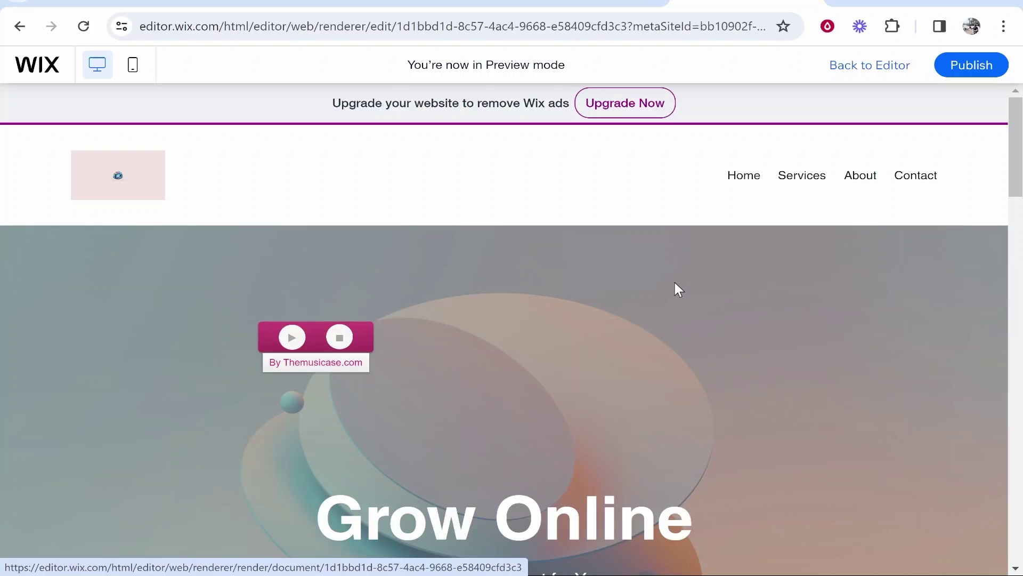
{"action": "mouse_move", "coordinate": [819, 184]}
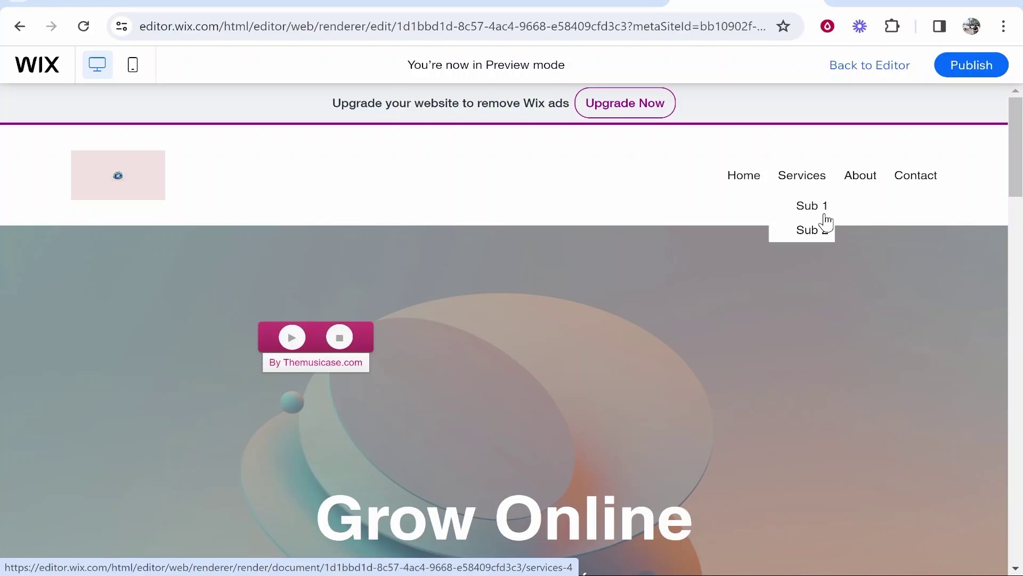
{"action": "left_click", "coordinate": [814, 185]}
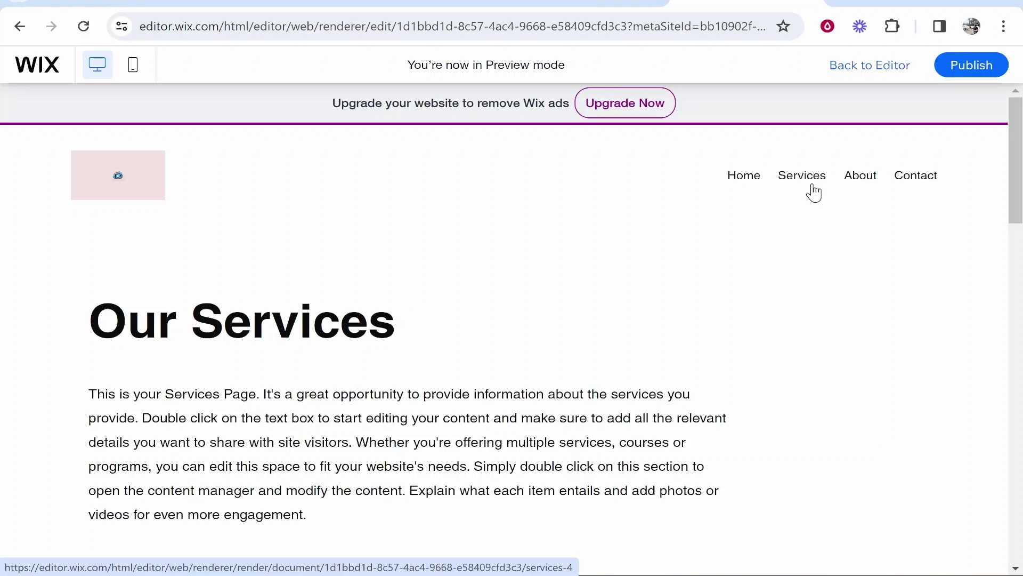
{"action": "scroll", "coordinate": [391, 299], "scroll_direction": "down", "scroll_amount": 3}
{"action": "scroll", "coordinate": [399, 248], "scroll_direction": "up", "scroll_amount": 3}
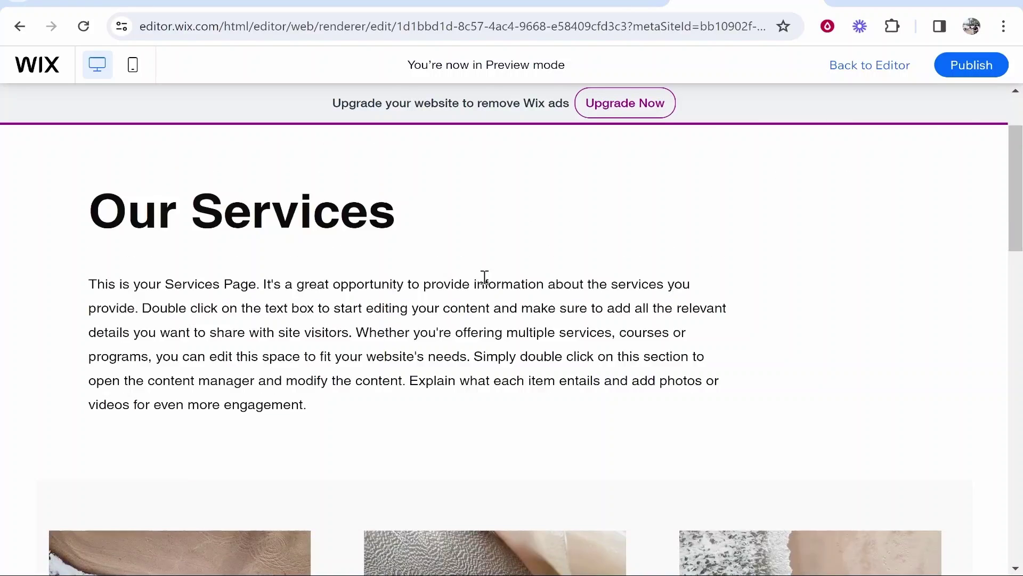
{"action": "mouse_move", "coordinate": [798, 181]}
{"action": "left_click", "coordinate": [806, 216]}
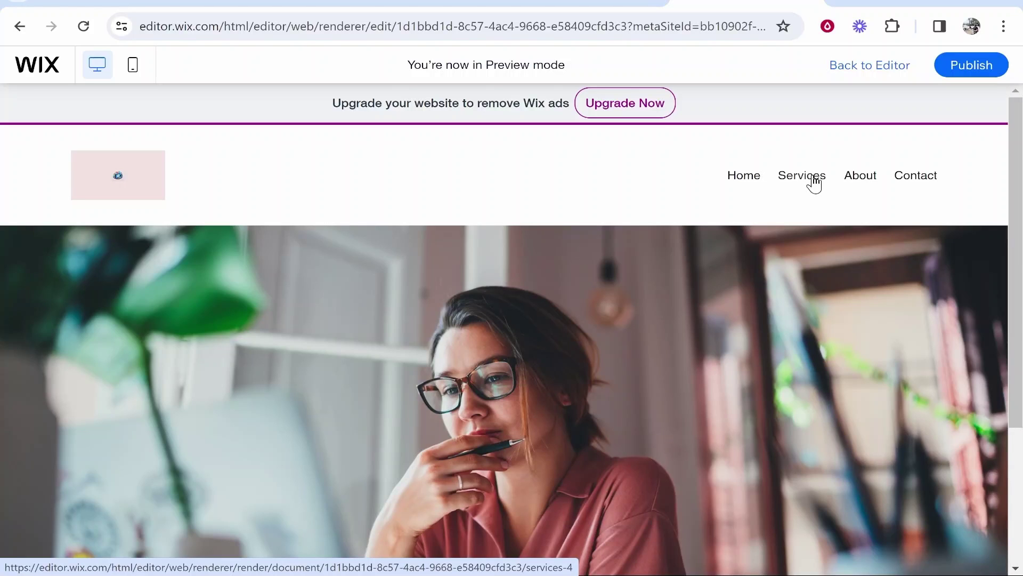
{"action": "mouse_move", "coordinate": [804, 183]}
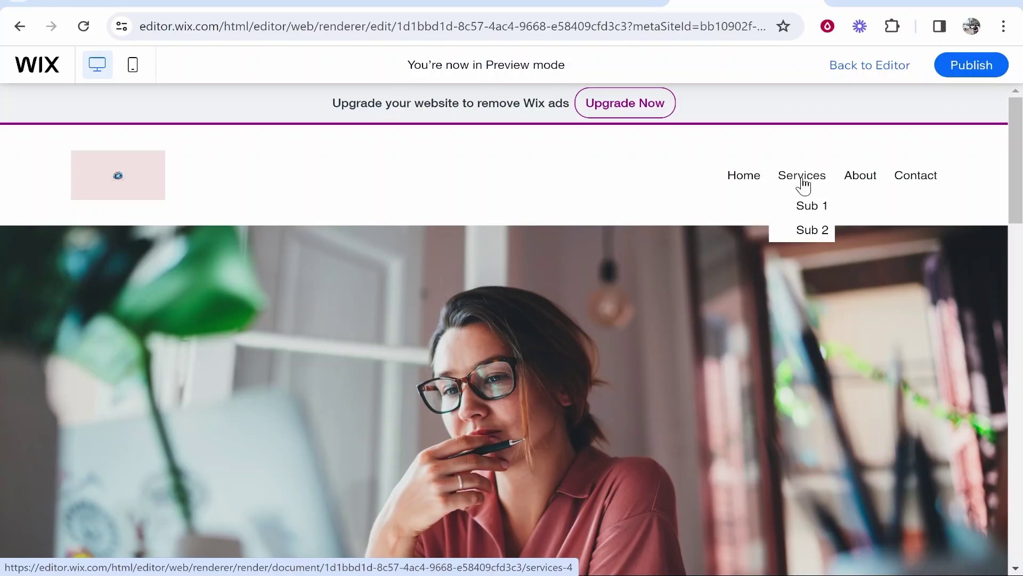
{"action": "left_click", "coordinate": [806, 235]}
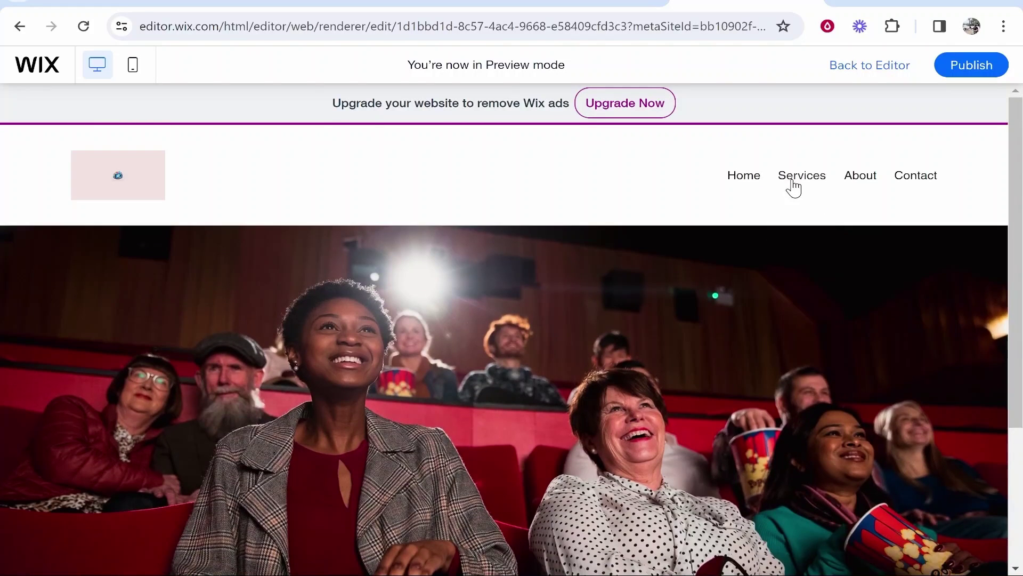
{"action": "mouse_move", "coordinate": [794, 187]}
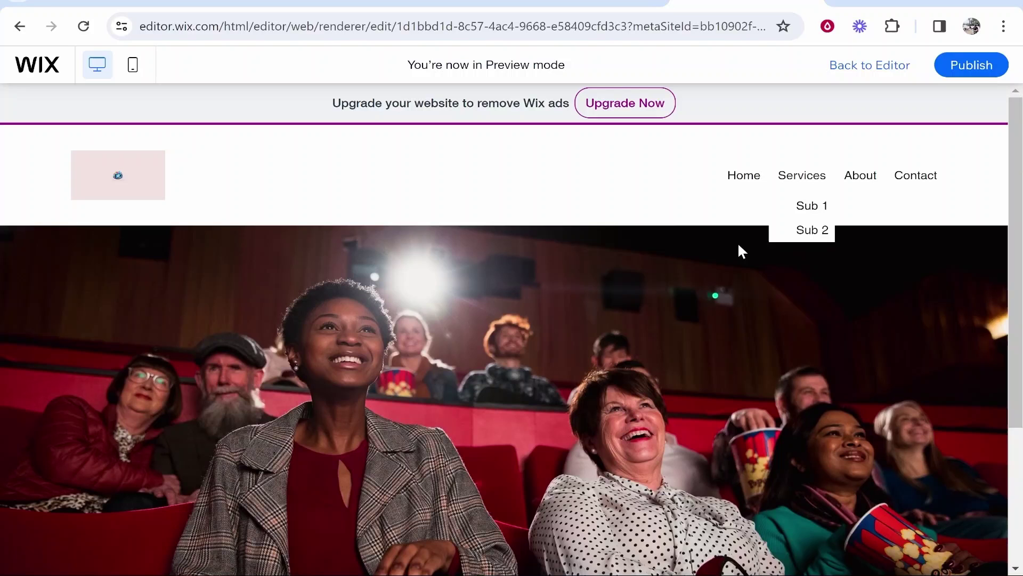
{"action": "left_click", "coordinate": [792, 182]}
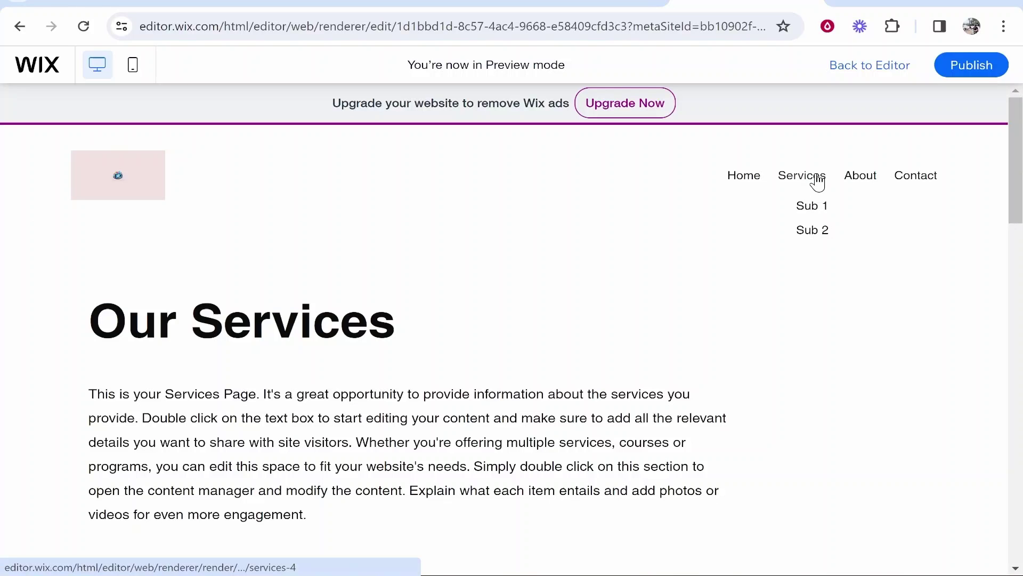
{"action": "mouse_move", "coordinate": [782, 187]}
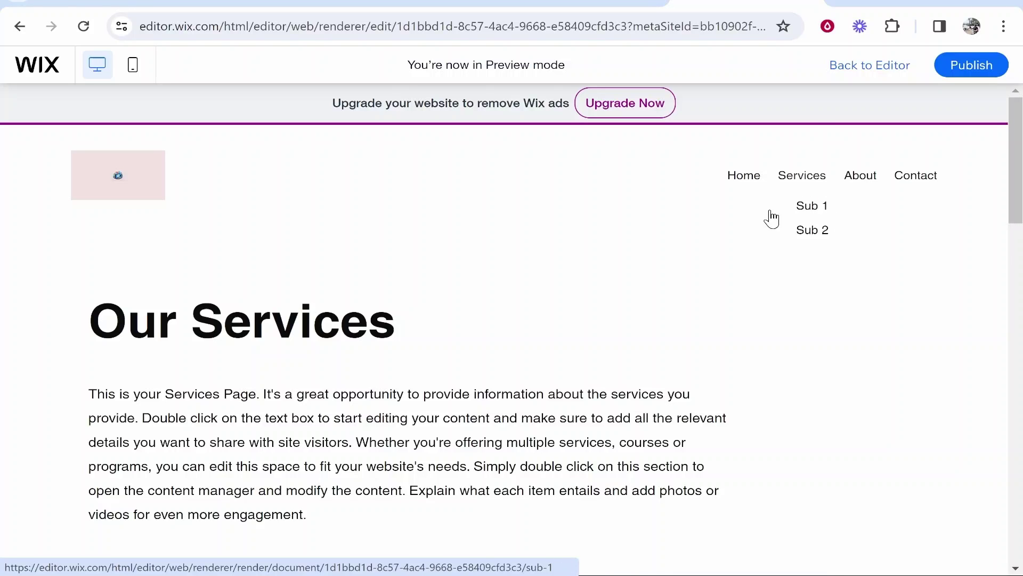
{"action": "scroll", "coordinate": [484, 308], "scroll_direction": "down", "scroll_amount": 8}
{"action": "scroll", "coordinate": [457, 303], "scroll_direction": "down", "scroll_amount": 2}
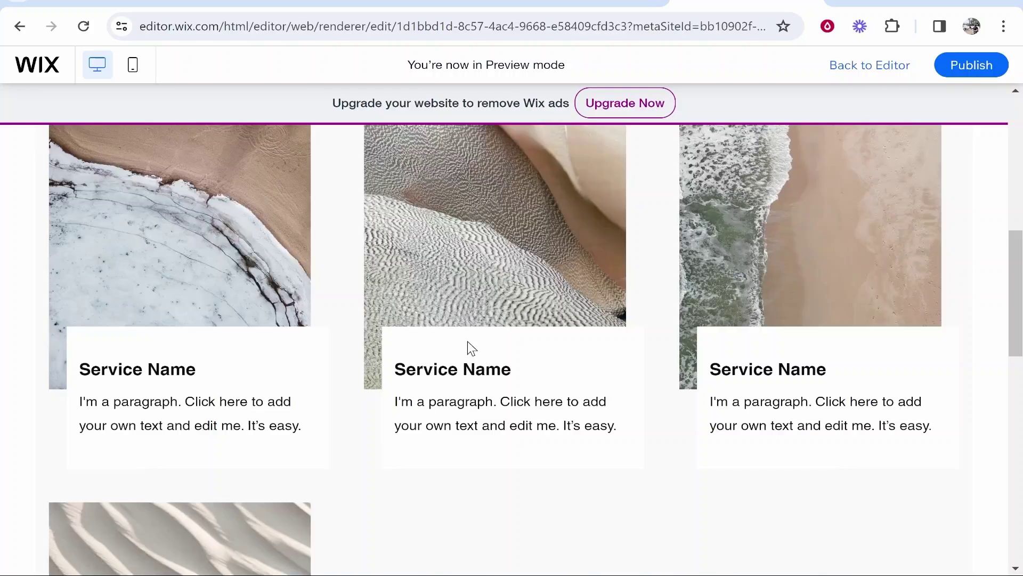
{"action": "scroll", "coordinate": [468, 341], "scroll_direction": "up", "scroll_amount": 10}
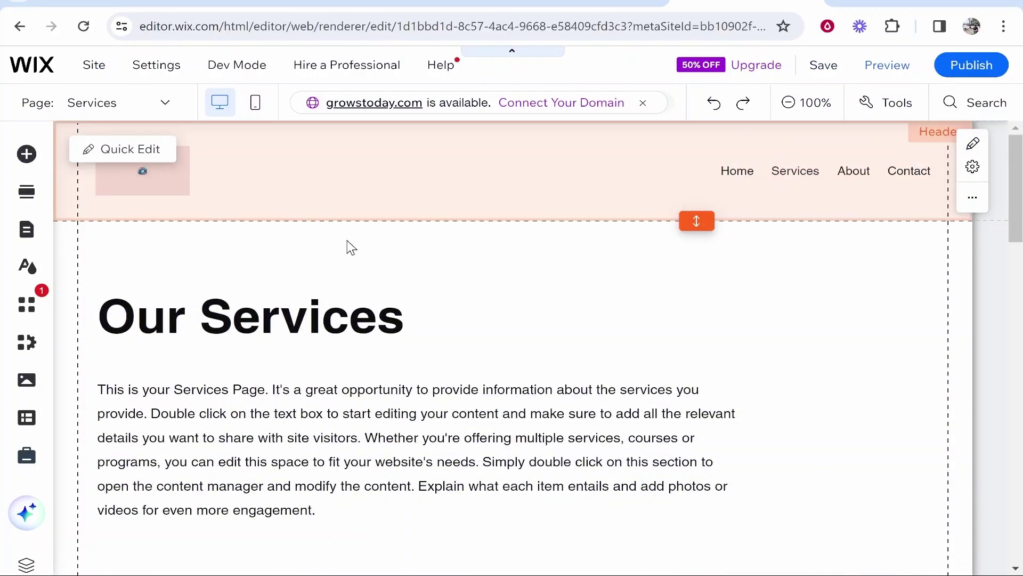
Step: Add a submenu title to the site menu after Contact and rename it Placeholder
{"action": "left_click", "coordinate": [25, 230]}
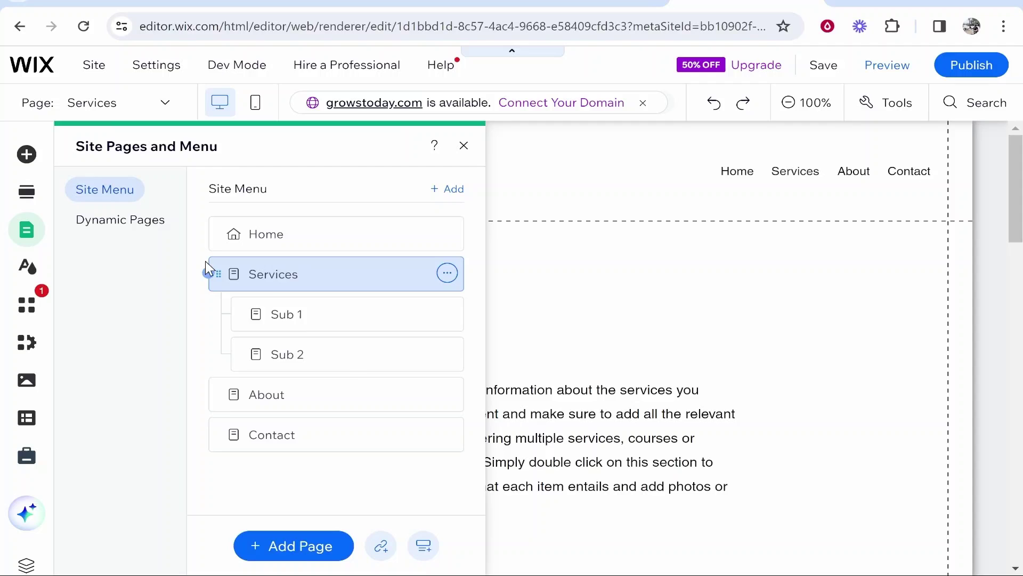
{"action": "left_click", "coordinate": [423, 546]}
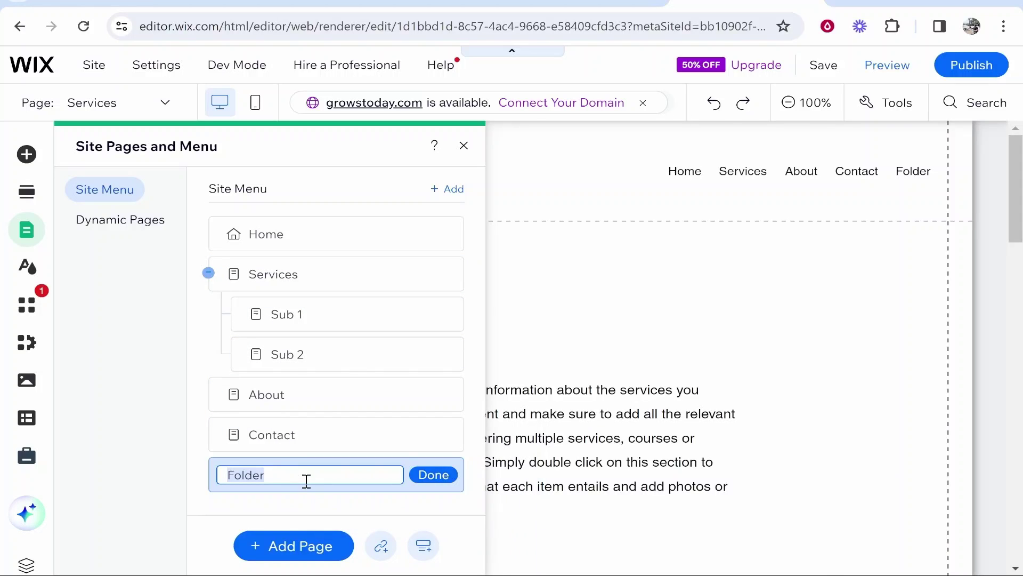
{"action": "type", "text": "P"}
{"action": "key", "text": "BackSpace"}
{"action": "type", "text": "Placeh"}
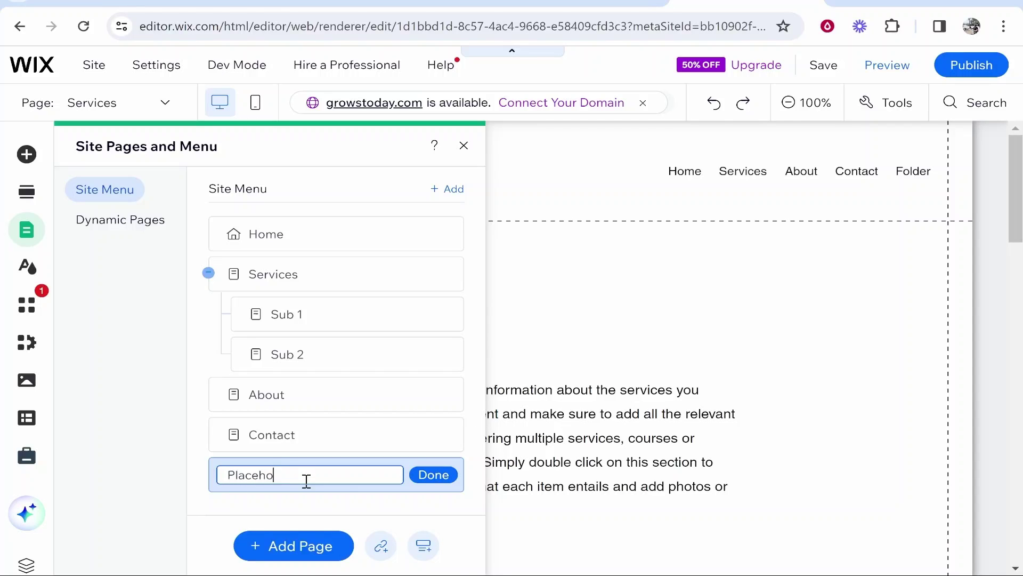
{"action": "left_click", "coordinate": [430, 476]}
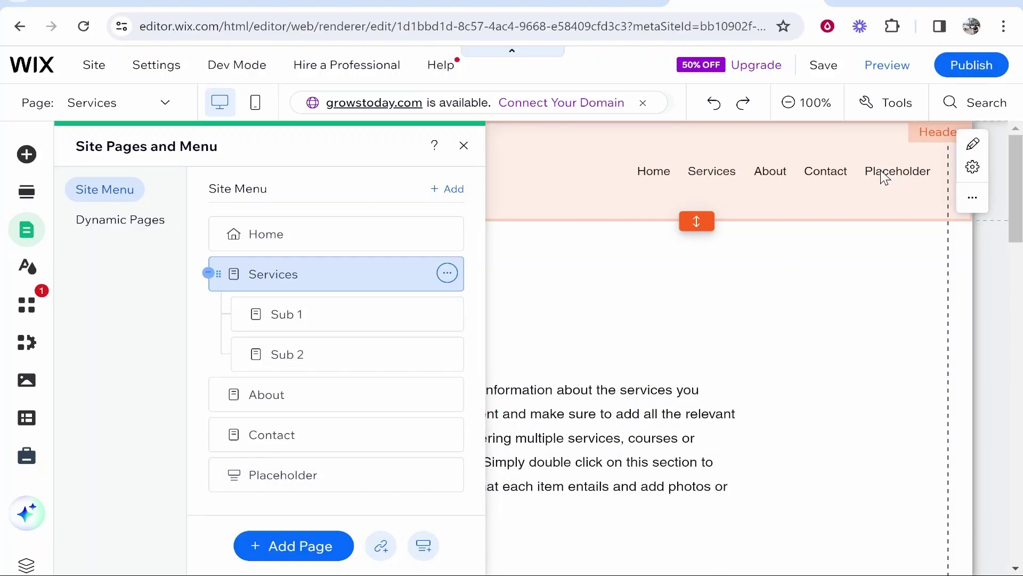
Step: Add a Basic services template page named Sub 1 and nest it under the Placeholder folder
{"action": "left_click", "coordinate": [290, 556]}
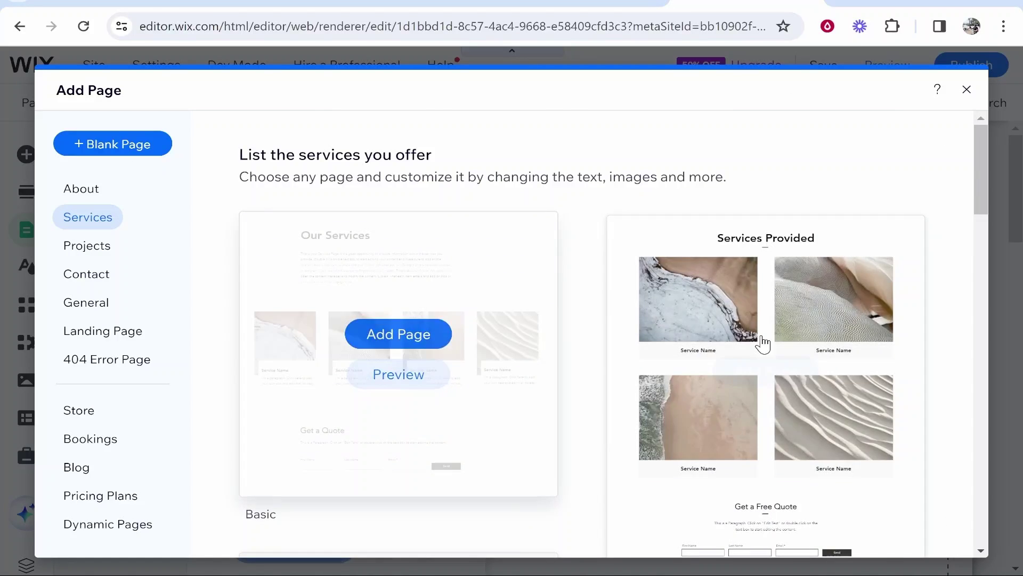
{"action": "left_click", "coordinate": [398, 334]}
{"action": "type", "text": "Sub 1"}
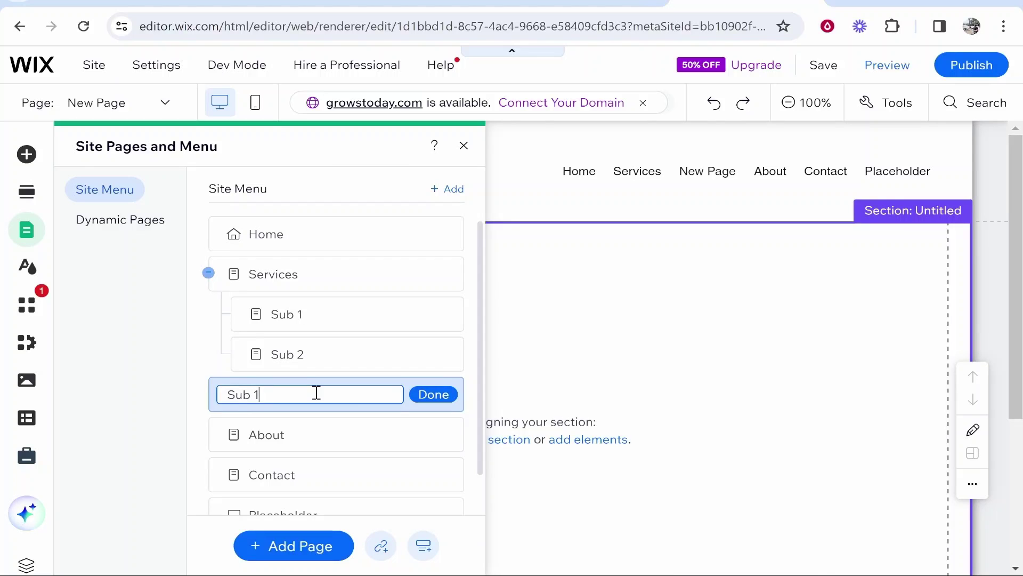
{"action": "key", "text": "Return"}
{"action": "left_click_drag", "start_coordinate": [312, 358], "coordinate": [355, 473]}
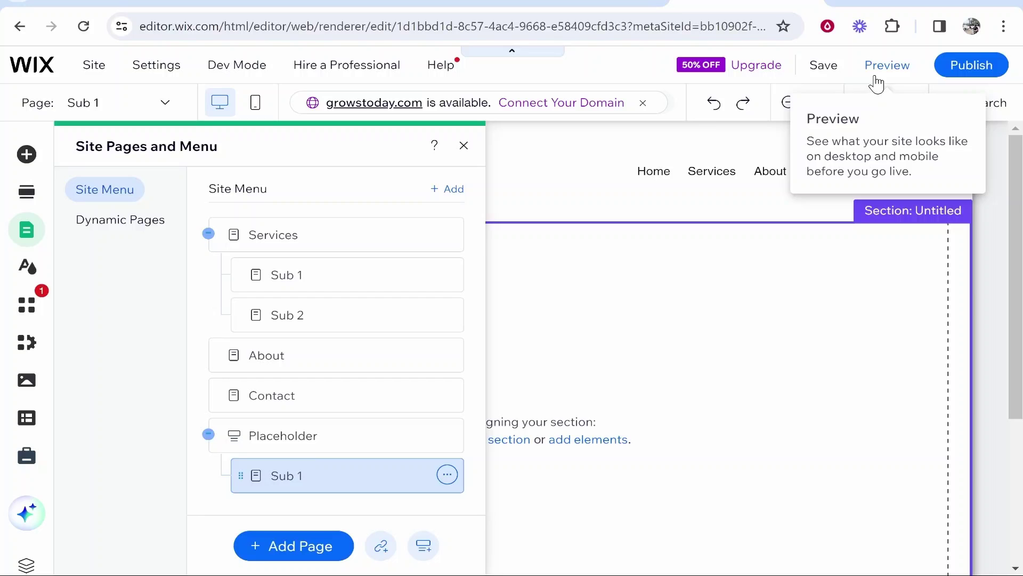
Step: Save the site, dismiss the changes-saved message, and switch to Preview mode
{"action": "left_click", "coordinate": [821, 69]}
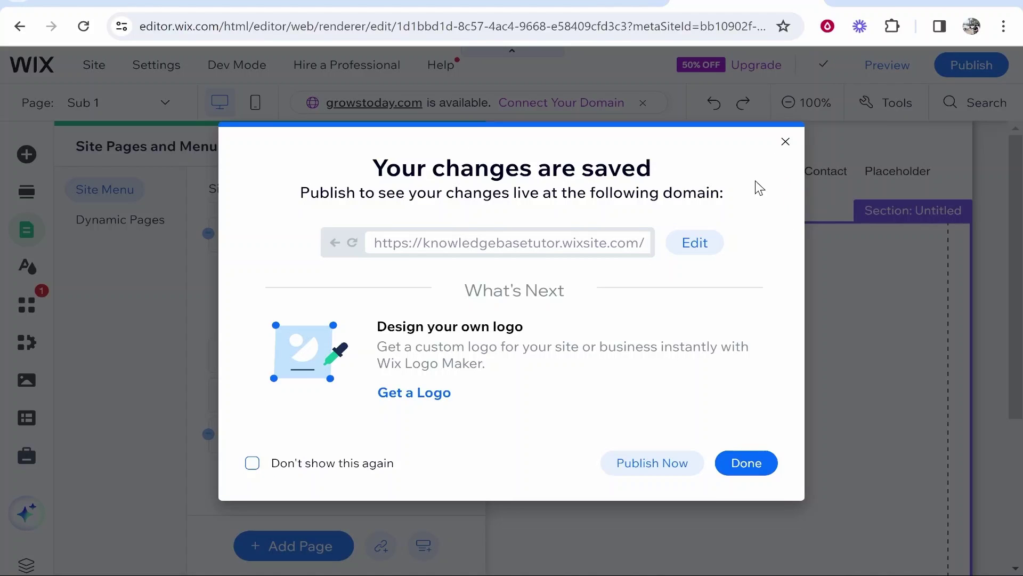
{"action": "left_click", "coordinate": [786, 141]}
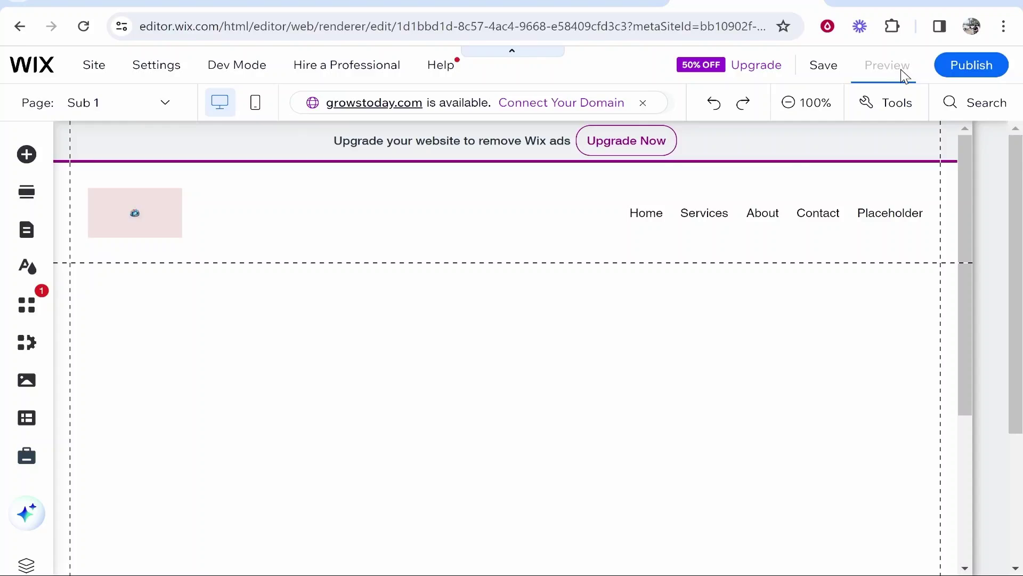
{"action": "left_click", "coordinate": [901, 69]}
{"action": "mouse_move", "coordinate": [706, 187]}
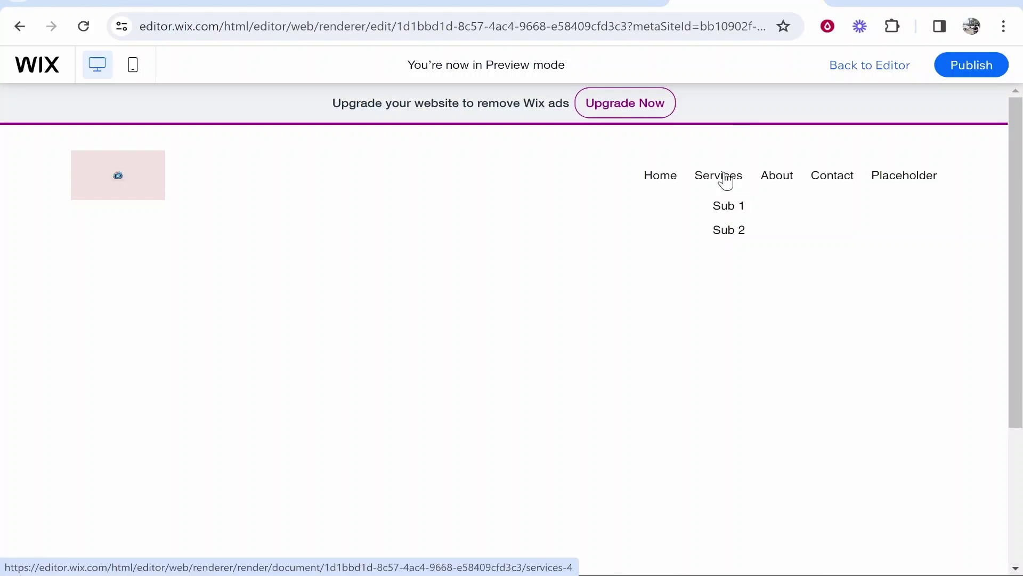
Step: In the preview, open the Services page, scroll it, and reveal Placeholder's drop-down listing Sub 1
{"action": "left_click", "coordinate": [723, 180]}
{"action": "scroll", "coordinate": [381, 322], "scroll_direction": "down", "scroll_amount": 8}
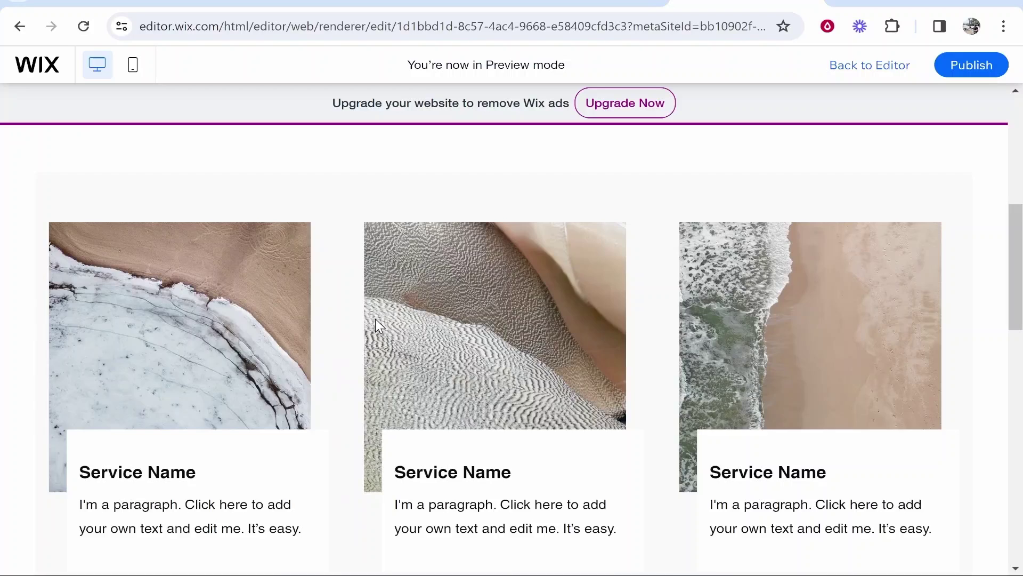
{"action": "scroll", "coordinate": [377, 320], "scroll_direction": "up", "scroll_amount": 8}
{"action": "mouse_move", "coordinate": [721, 181]}
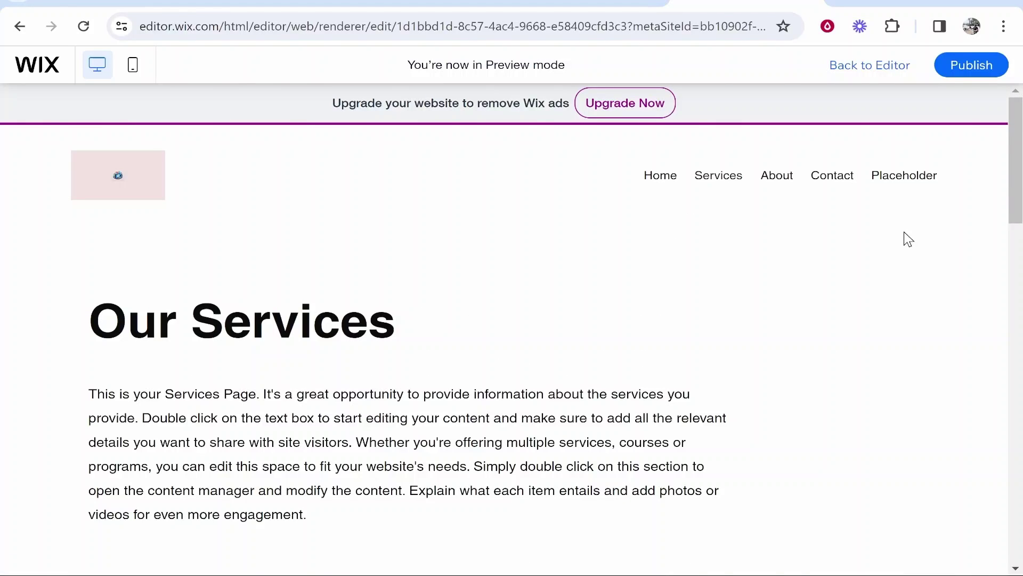
{"action": "mouse_move", "coordinate": [894, 175]}
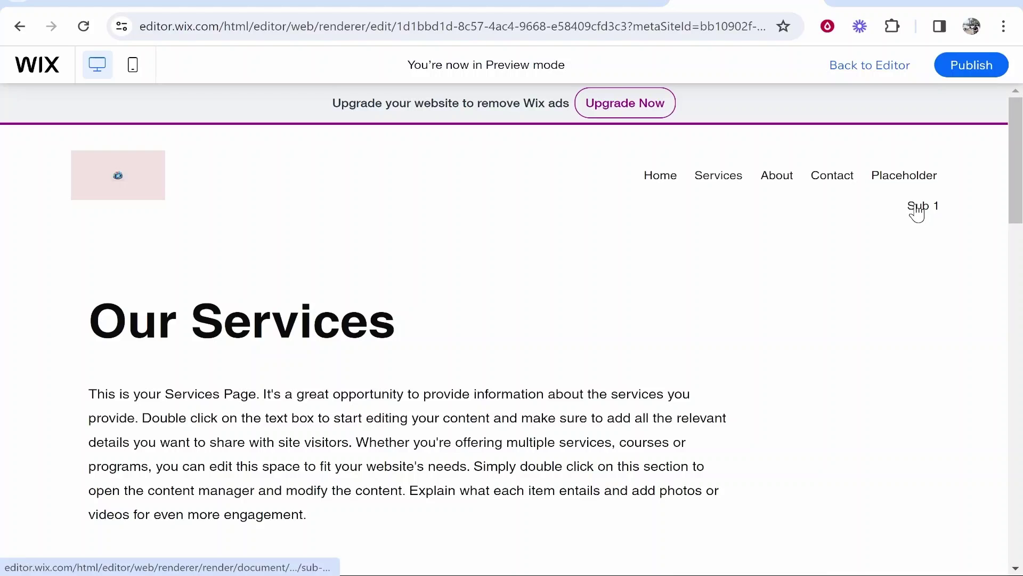
{"action": "left_click", "coordinate": [916, 209]}
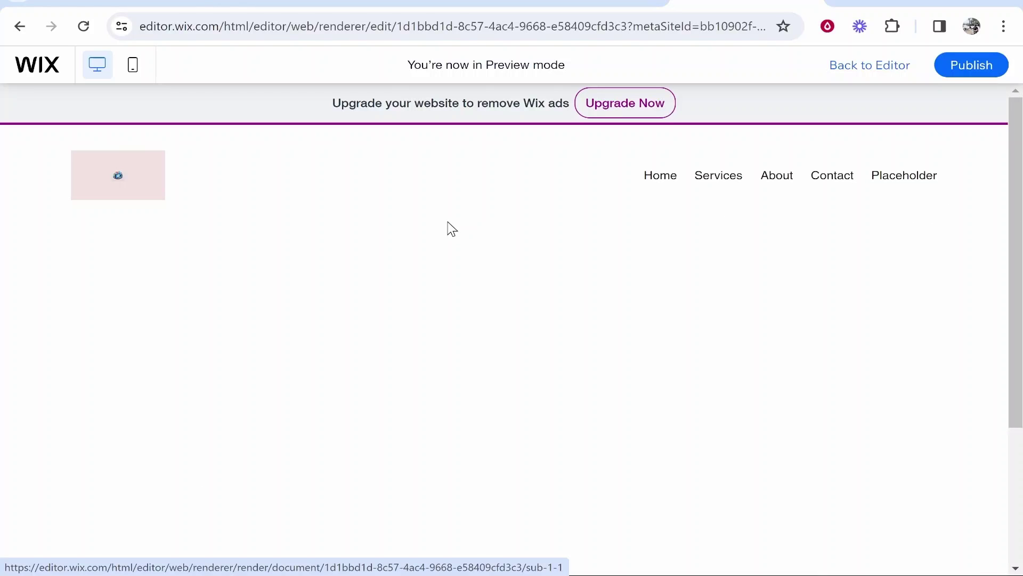
{"action": "scroll", "coordinate": [495, 353], "scroll_direction": "down", "scroll_amount": 4}
{"action": "scroll", "coordinate": [405, 187], "scroll_direction": "up", "scroll_amount": 4}
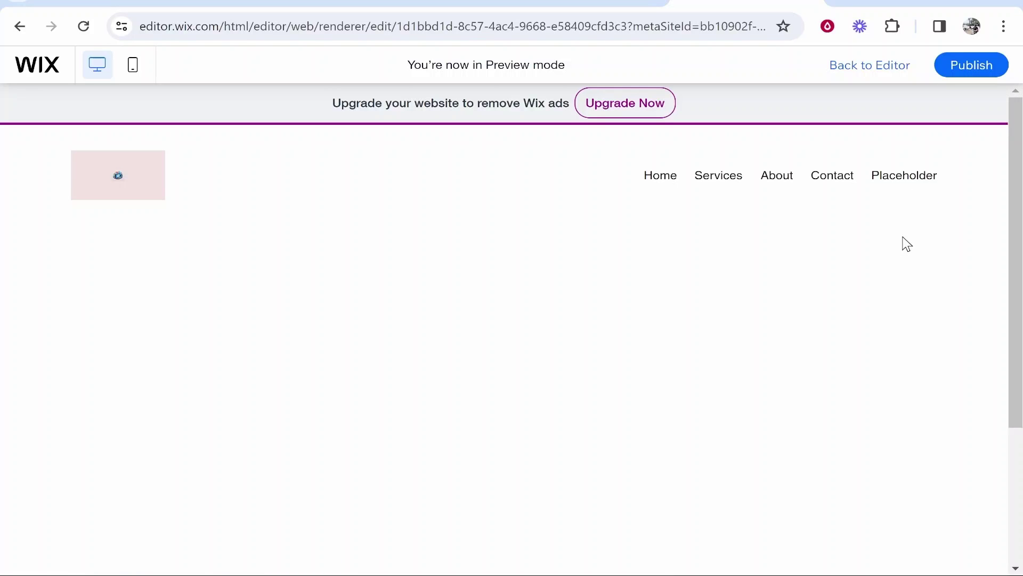
{"action": "left_click_drag", "start_coordinate": [873, 176], "coordinate": [937, 177]}
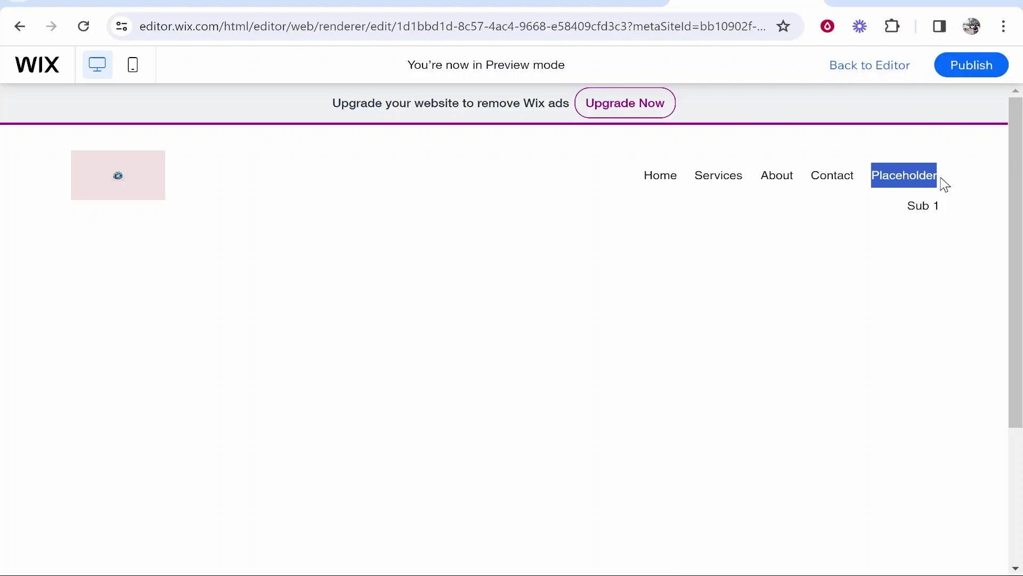
{"action": "left_click_drag", "start_coordinate": [946, 184], "coordinate": [889, 182]}
{"action": "left_click", "coordinate": [951, 183]}
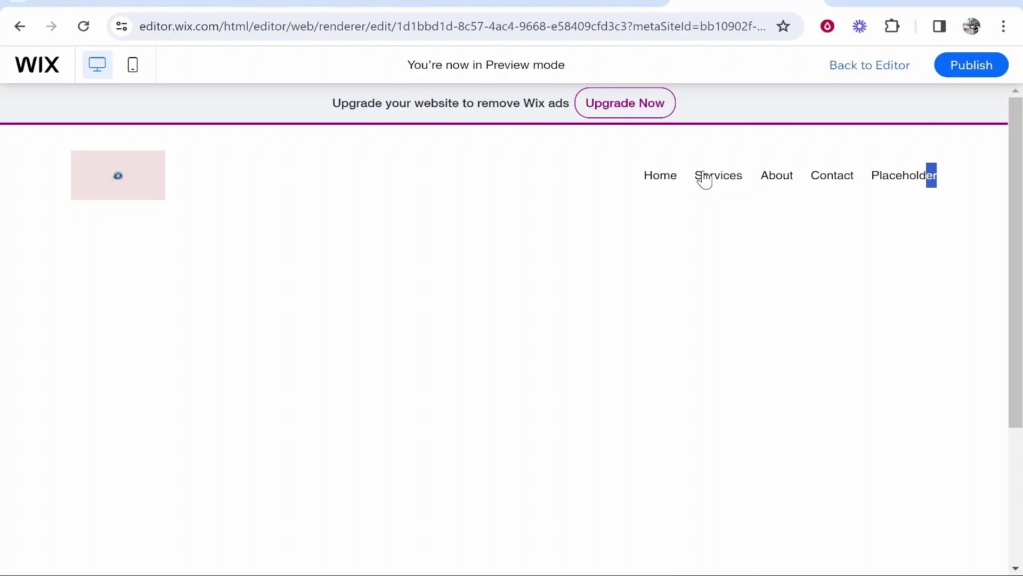
{"action": "left_click", "coordinate": [719, 177]}
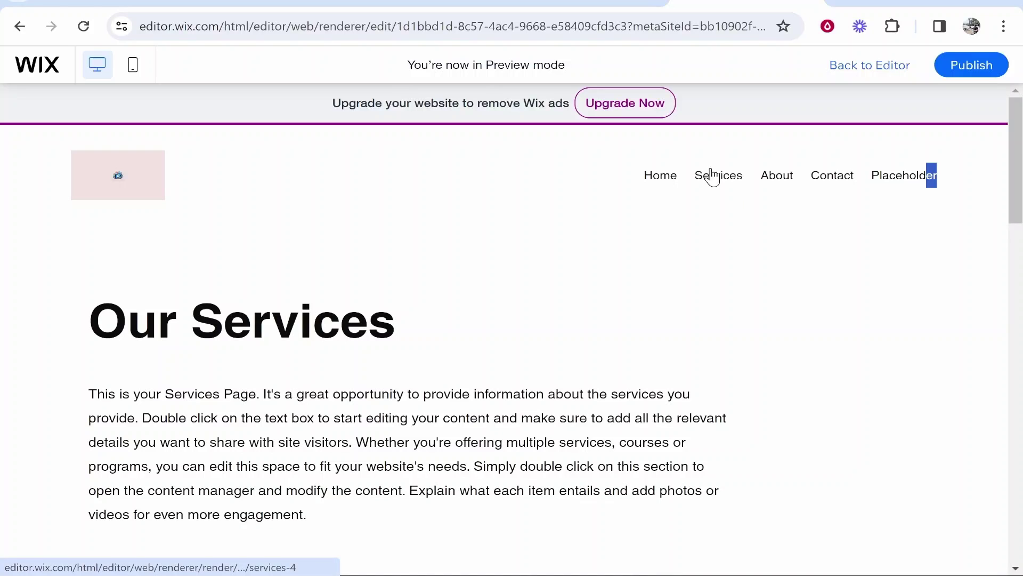